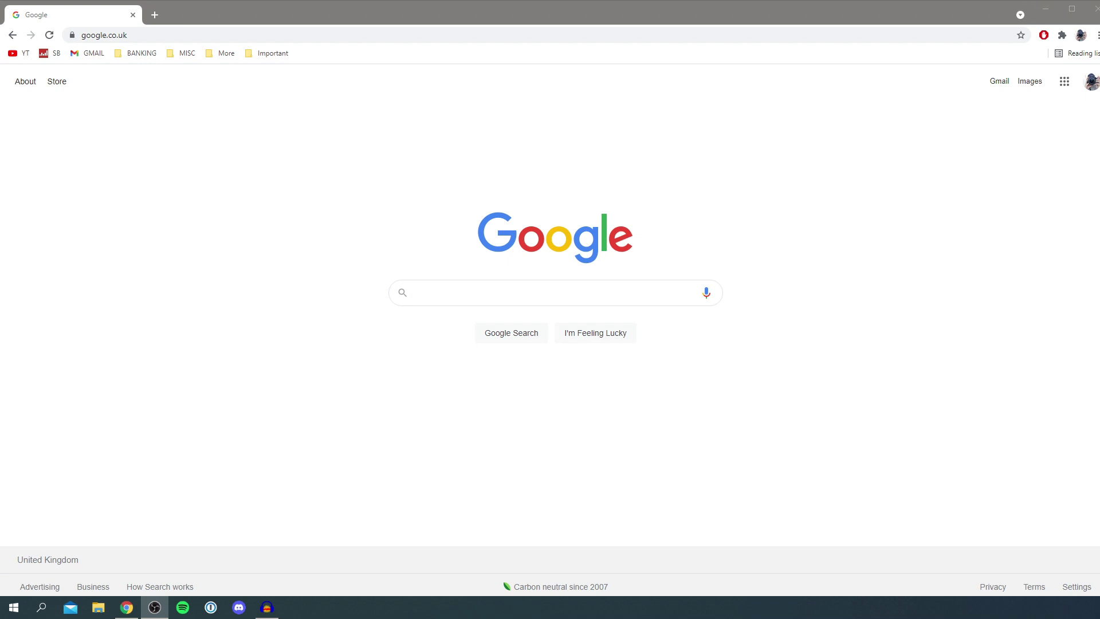
# Search Google for 'spotify' and open the Spotify website from the results.
pyautogui.click(272, 414)
pyautogui.click(469, 292)
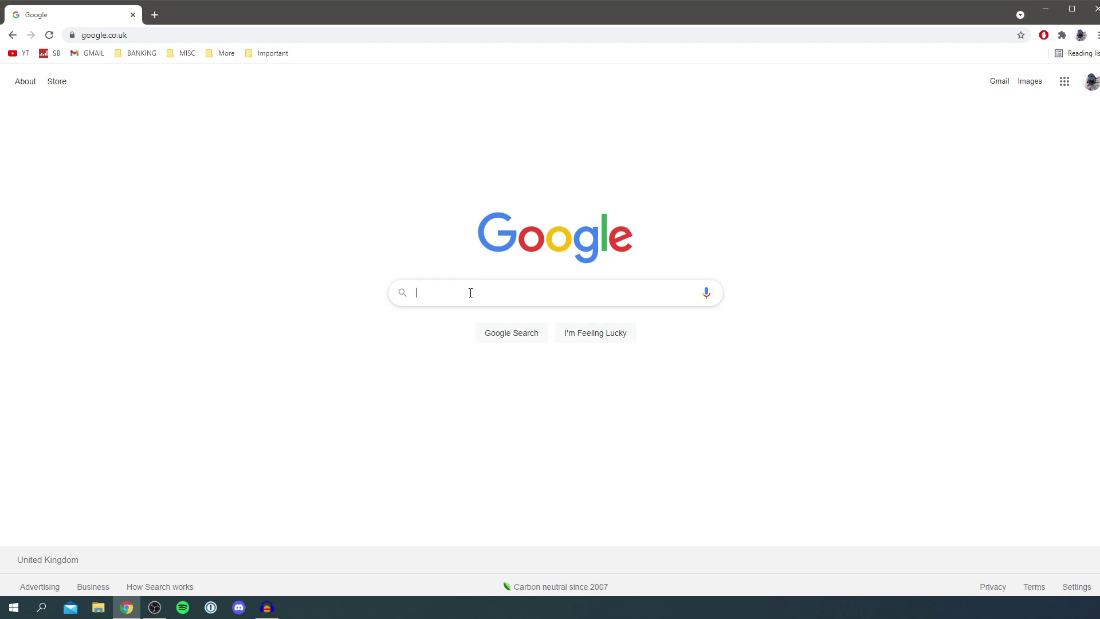
pyautogui.write('spotify')
pyautogui.press('Return')
pyautogui.click(120, 190)
# Check the profile dropdown on Spotify's UK home page, then go to Support.
pyautogui.click(851, 87)
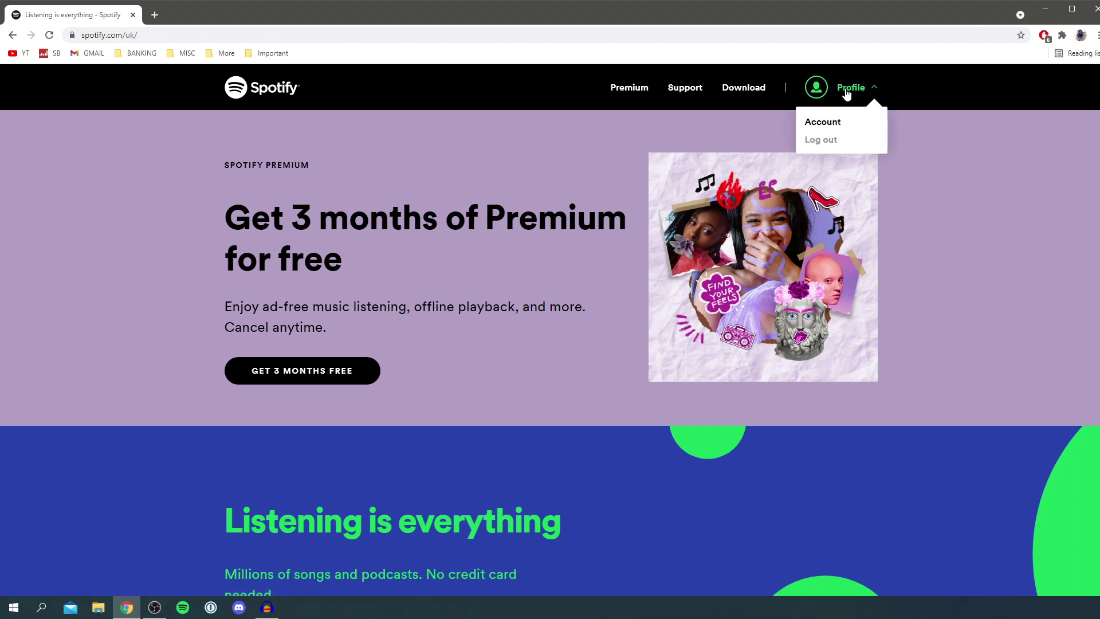
pyautogui.click(864, 89)
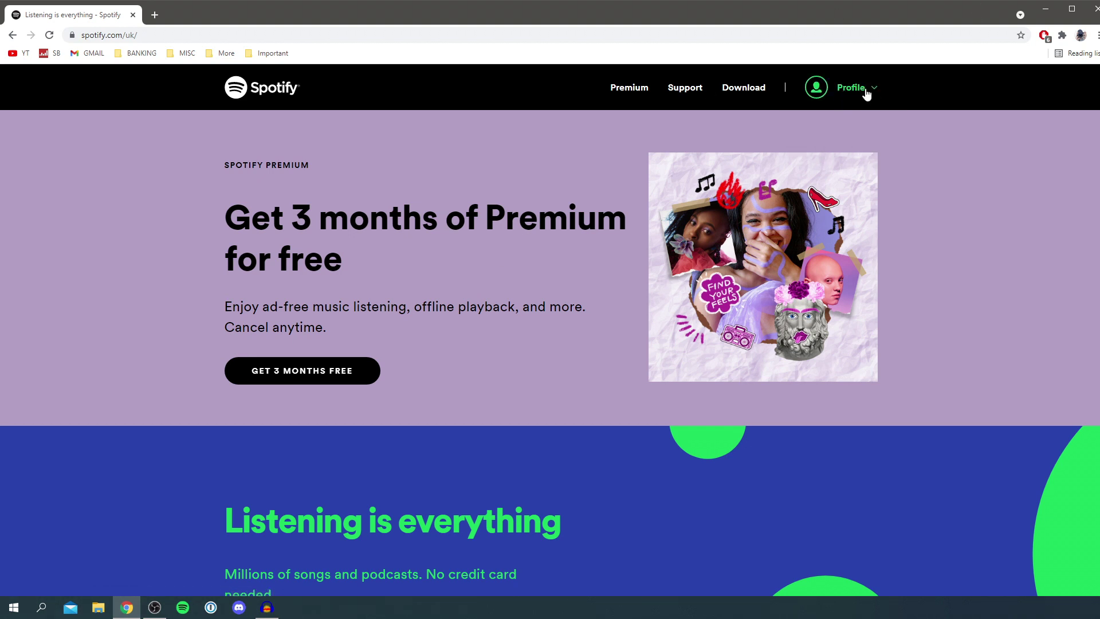
pyautogui.click(681, 88)
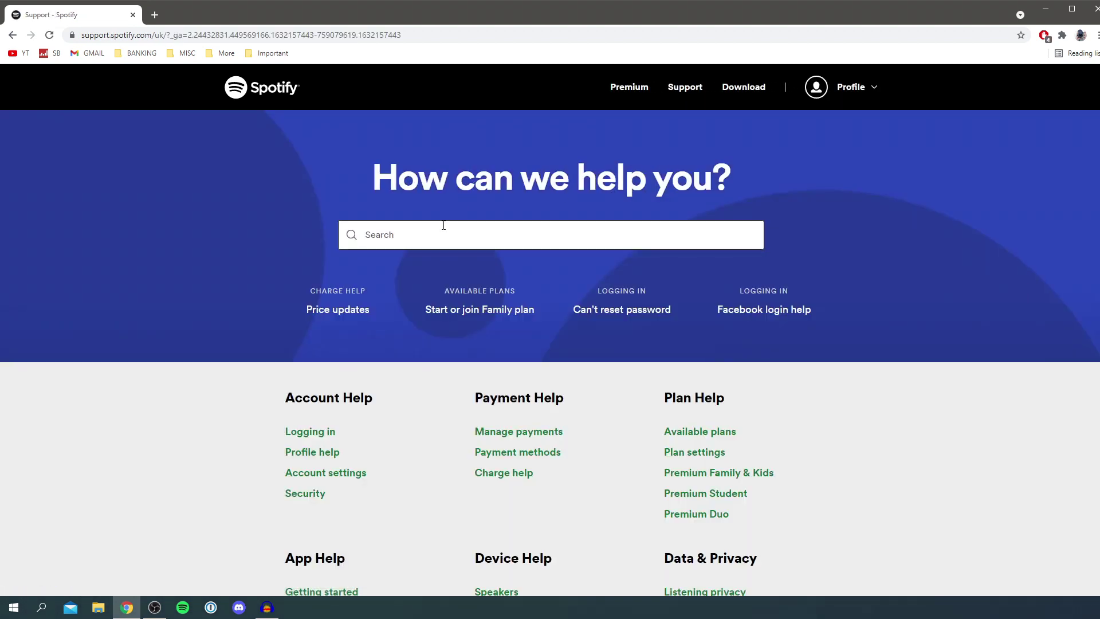
# Search support for 'close' and read the 'Closing your account' article.
pyautogui.click(452, 228)
pyautogui.write('close')
pyautogui.click(408, 275)
pyautogui.scroll(-1, 513, 282)
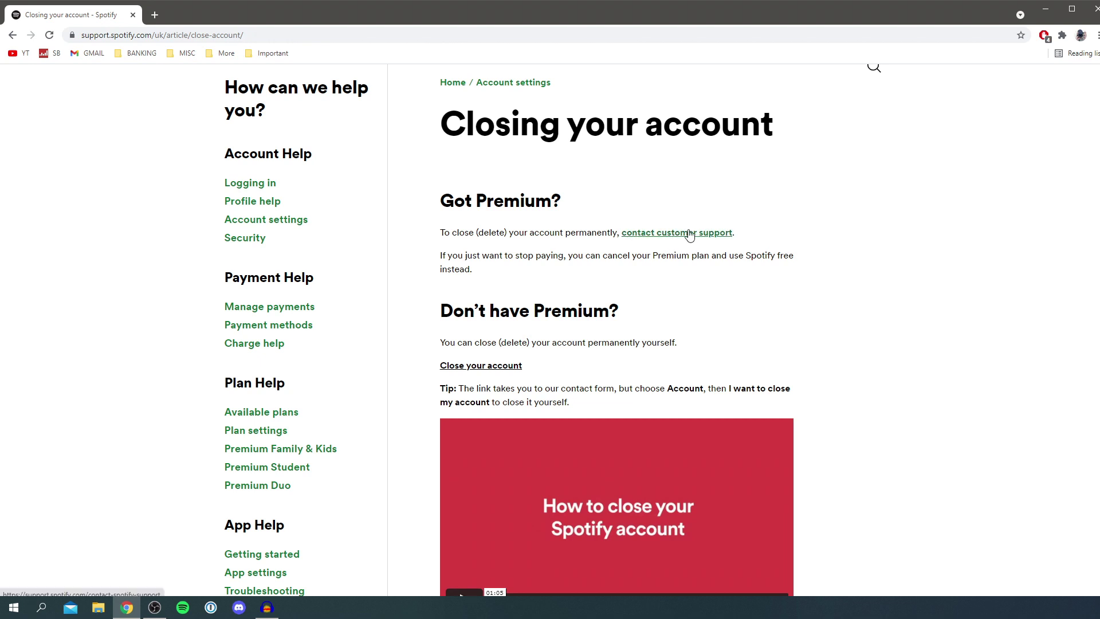
pyautogui.scroll(-1, 679, 240)
pyautogui.moveTo(507, 260); pyautogui.dragTo(476, 258)
pyautogui.click(609, 253)
# Follow 'Close your account', choosing the Account category and 'I want to close my account'.
pyautogui.click(472, 310)
pyautogui.scroll(-2, 451, 197)
pyautogui.click(359, 225)
pyautogui.click(446, 388)
pyautogui.scroll(-1, 442, 376)
# Read the listed consequences of closing, including saved music, podcasts and account name.
pyautogui.moveTo(394, 339); pyautogui.dragTo(471, 340)
pyautogui.click(427, 393)
pyautogui.moveTo(415, 394); pyautogui.dragTo(485, 398)
pyautogui.click(413, 405)
pyautogui.moveTo(407, 421)
pyautogui.mouseDown()
pyautogui.moveTo(445, 423)
pyautogui.moveTo(470, 450)
pyautogui.mouseUp()
pyautogui.click(455, 426)
pyautogui.click(469, 451)
pyautogui.scroll(-1, 504, 412)
# Proceed with the 'Close account' button on the contact form page.
pyautogui.click(428, 446)
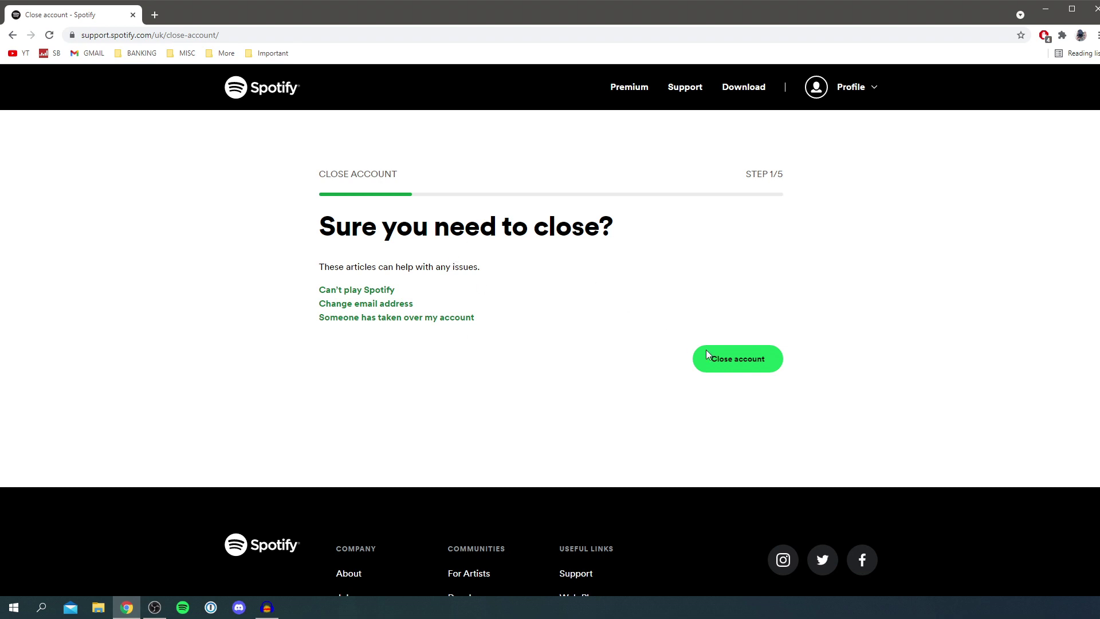